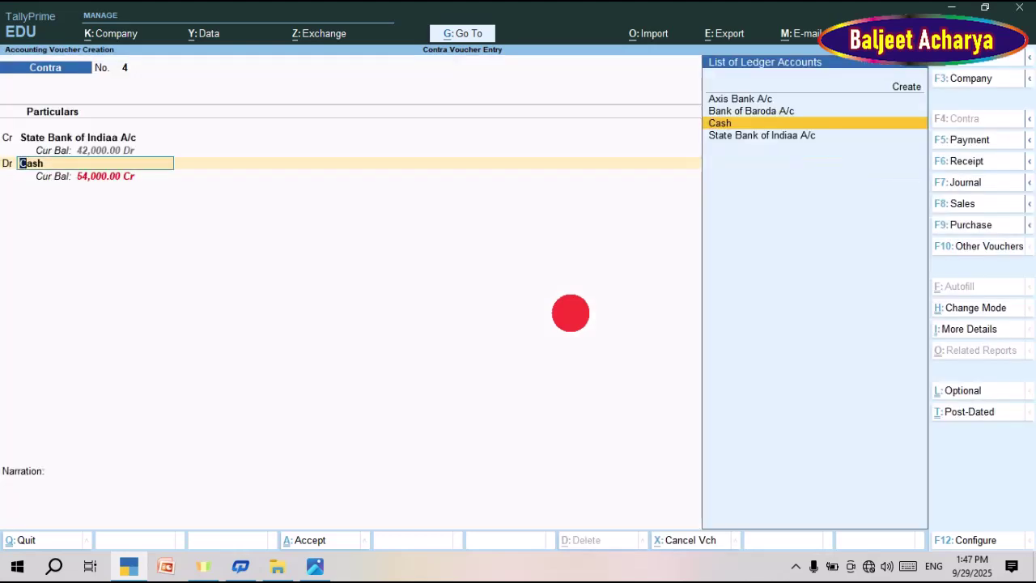
Debit Axis Bank A/c with 3,000 in contra voucher 4, keep the Cheque/DD bank allocation, and save the voucher.
key("Up")
key("Up")
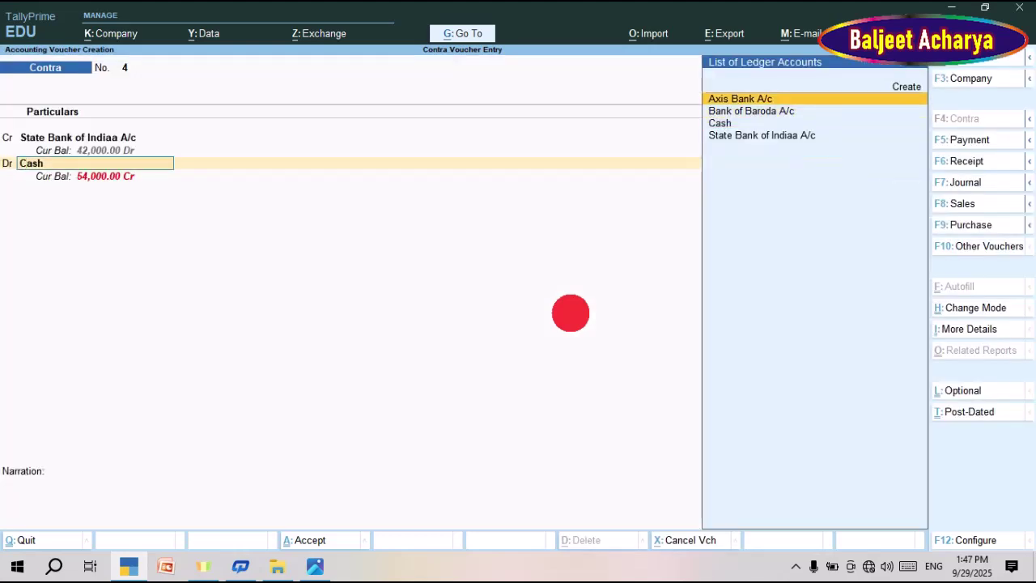
key("Return")
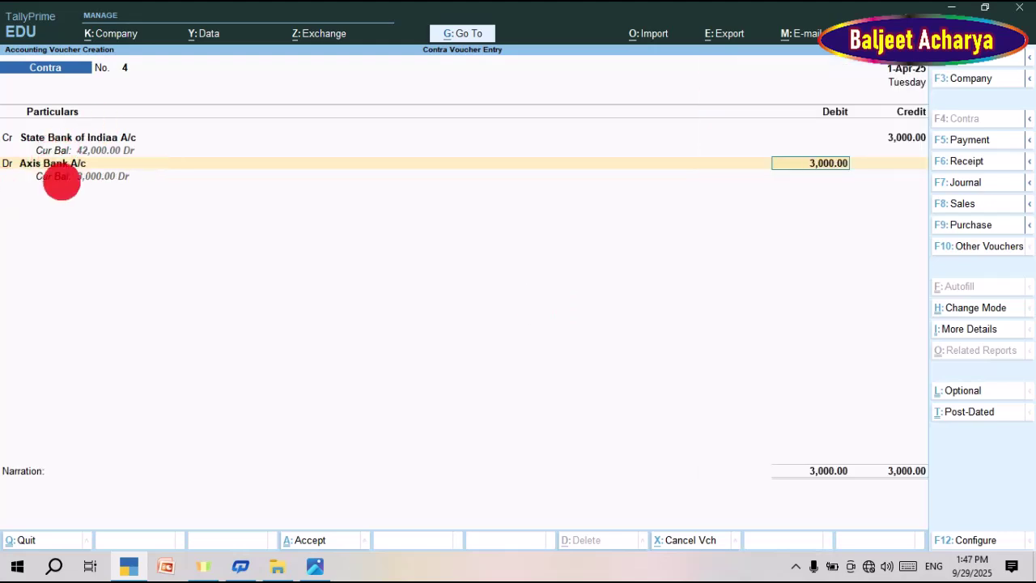
key("Return")
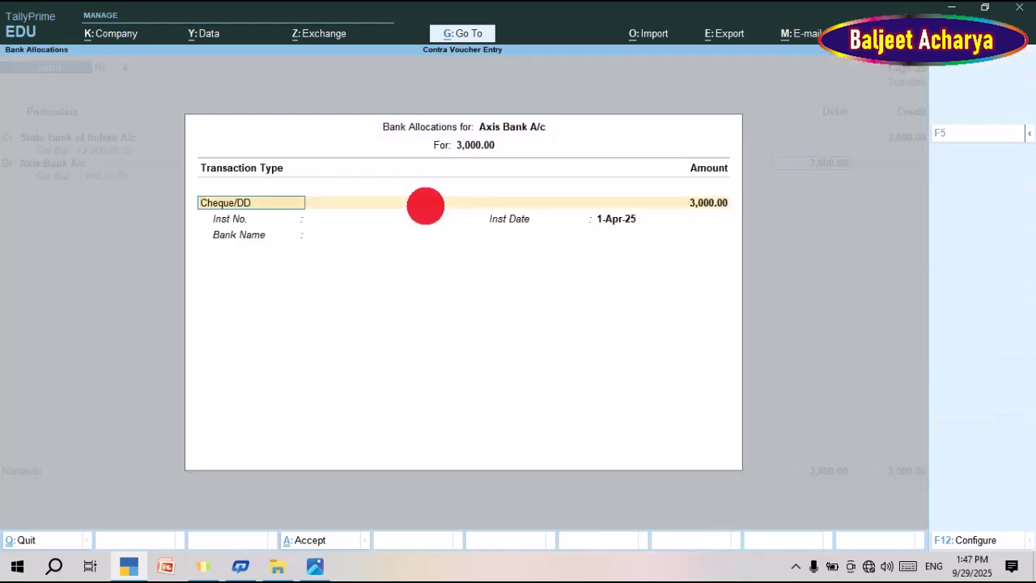
key("Return")
key("Return")
key("Return")
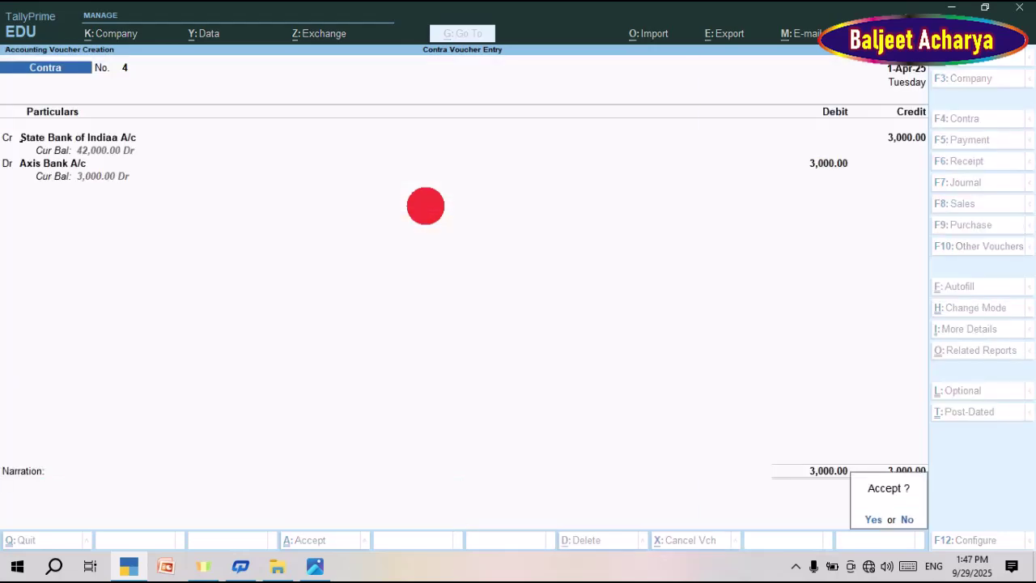
key("Return")
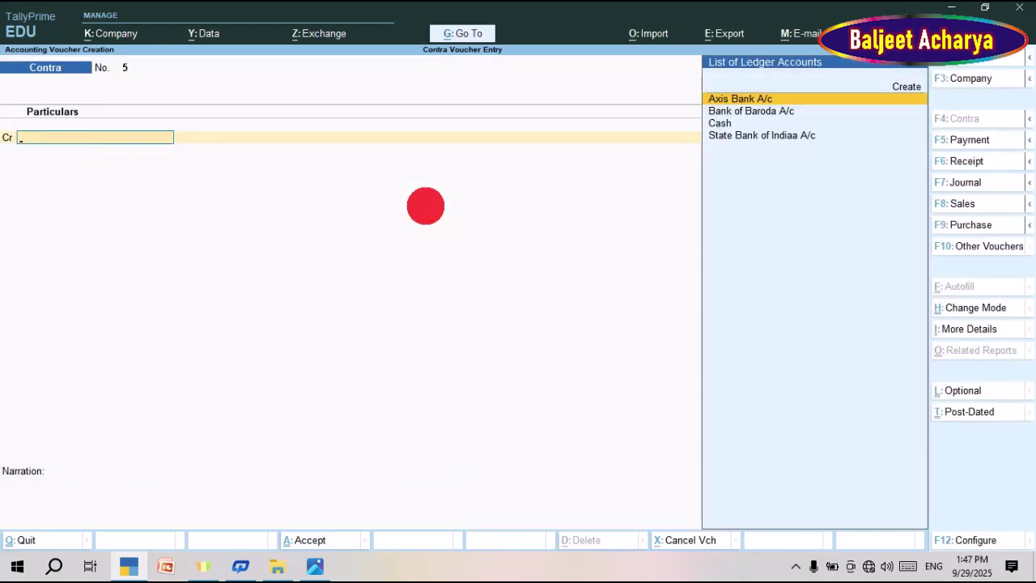
Following entry 5 in the contra entries picture, credit Axis Bank A/c with 5,000 in contra voucher 5, allocated as Cheque.
key("alt+Tab")
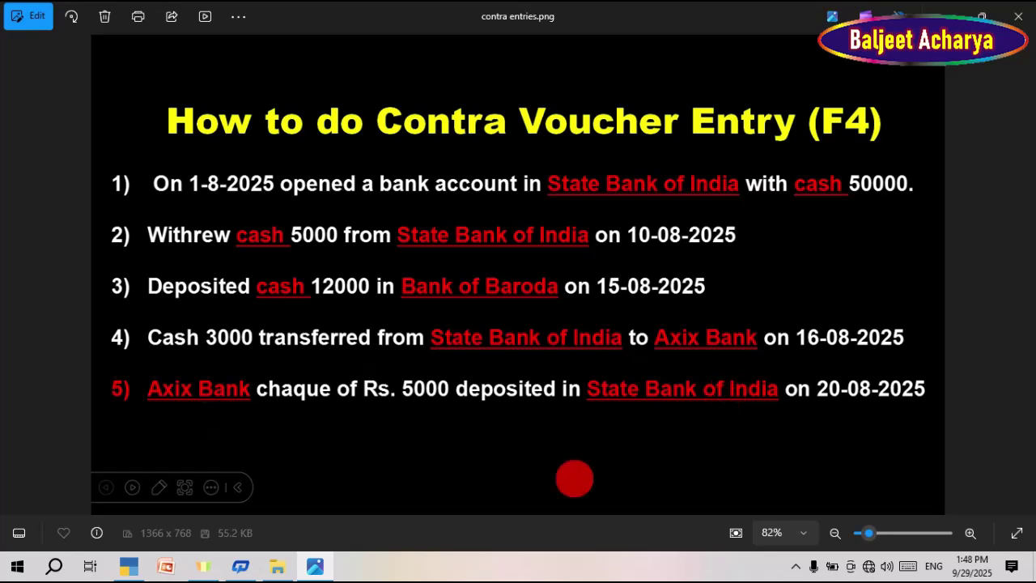
key("alt+Tab")
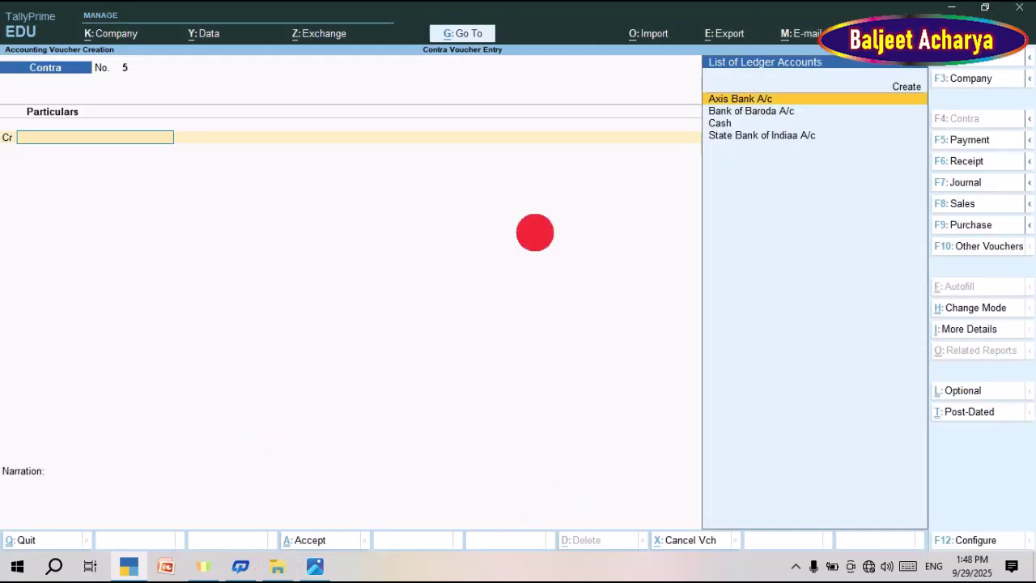
key("Return")
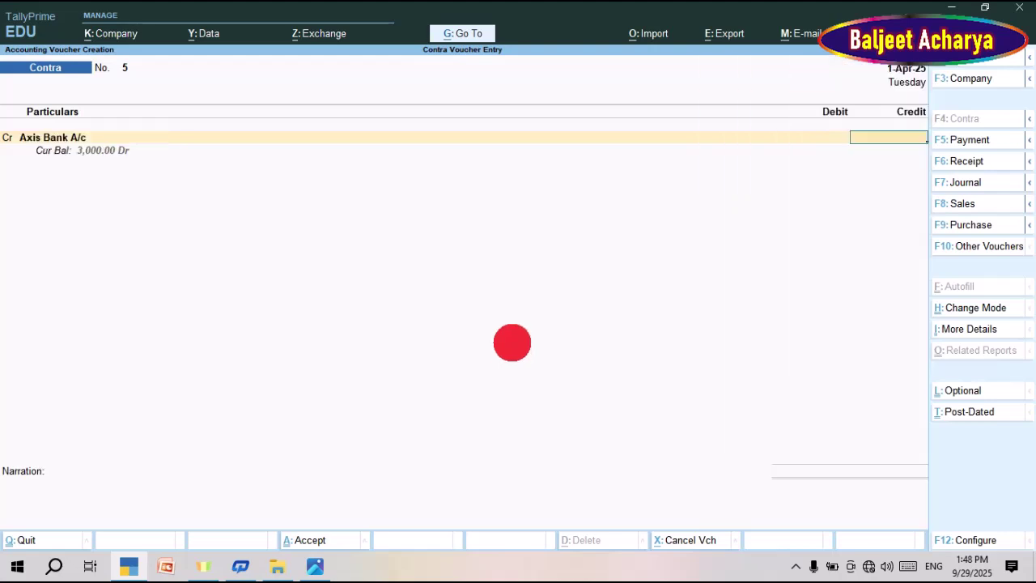
key("ctrl")
key("alt+Tab")
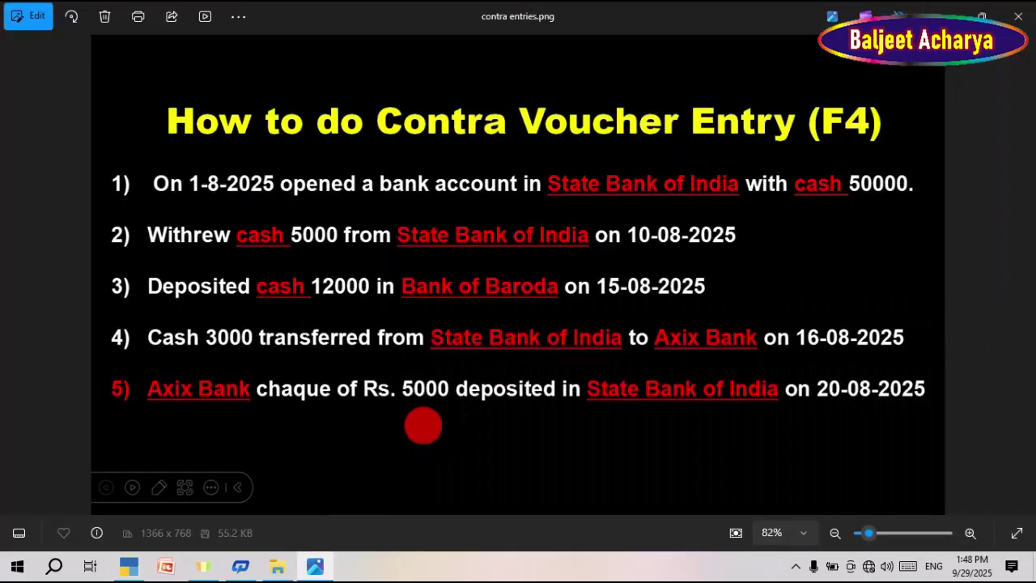
key("alt+Tab")
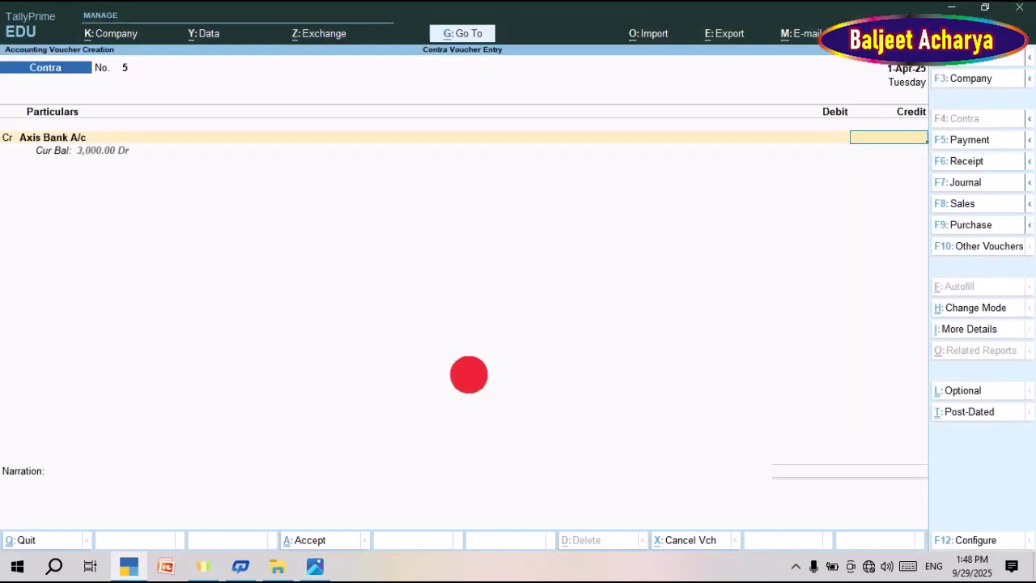
type("5000")
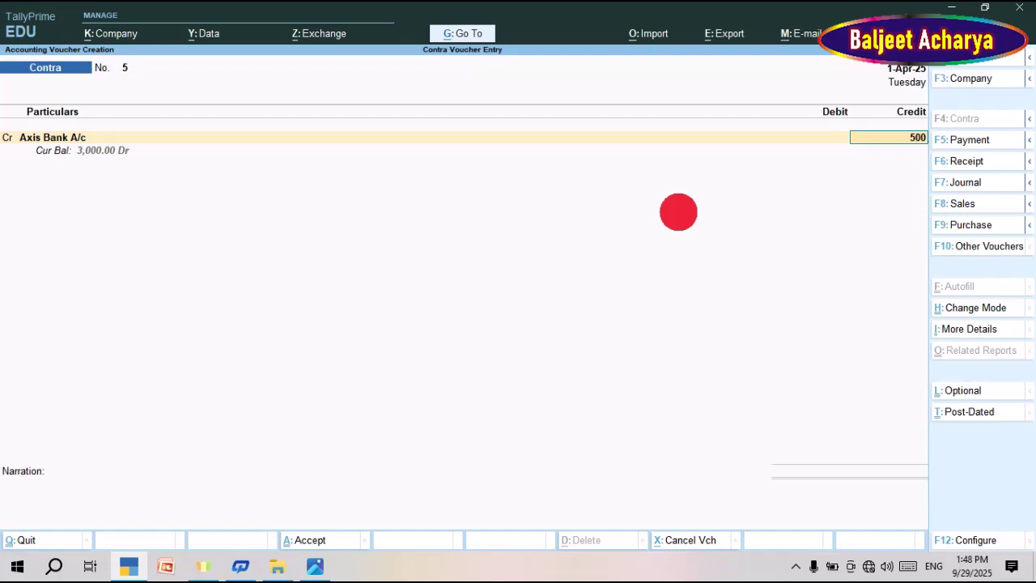
key("Return")
key("Return")
key("Return")
key("Return")
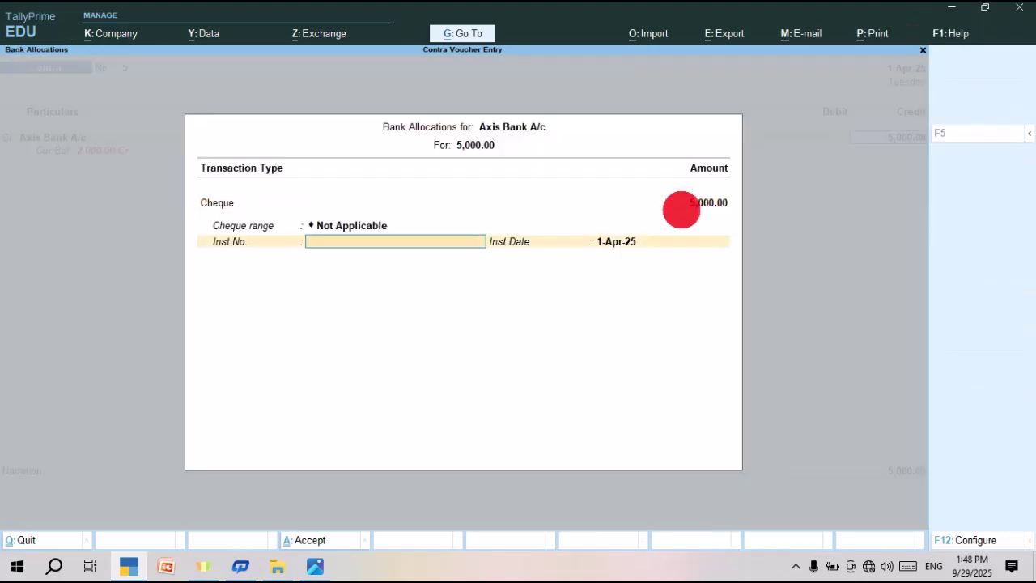
key("Return")
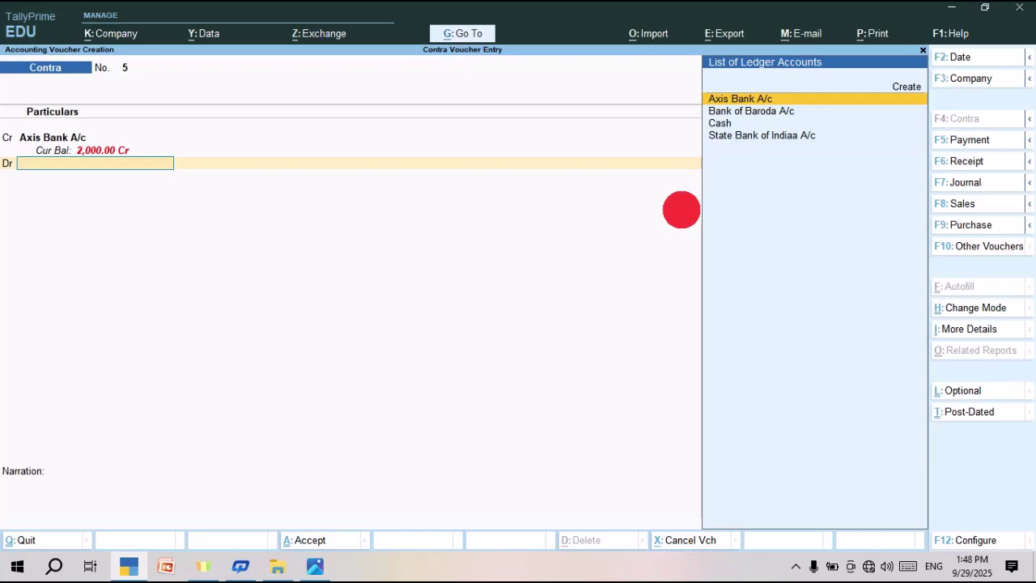
Debit State Bank of Indiaa A/c with 5,000 in contra voucher 5, keep the Cheque/DD allocation, and save the voucher.
key("alt+Tab")
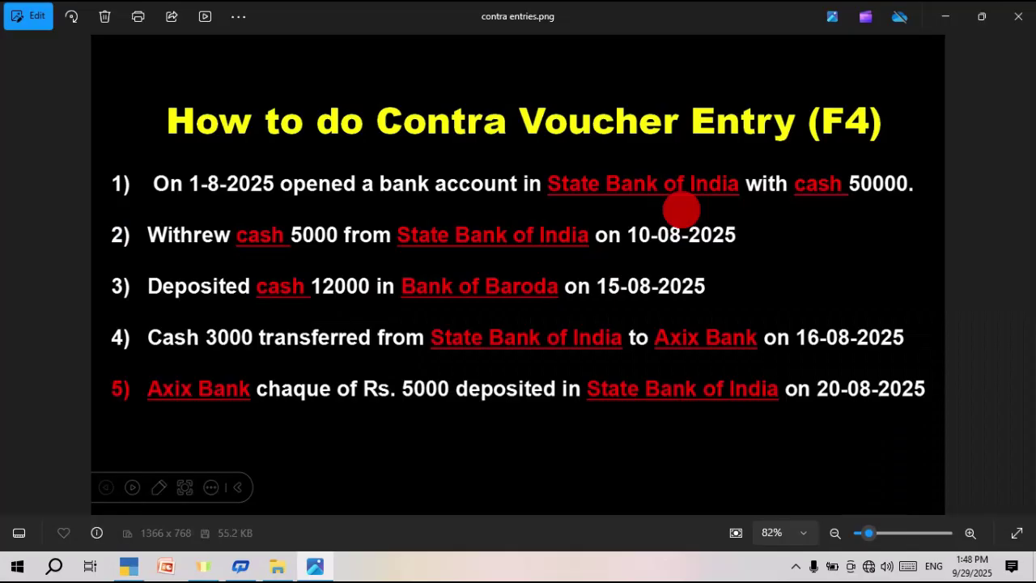
key("alt+Tab")
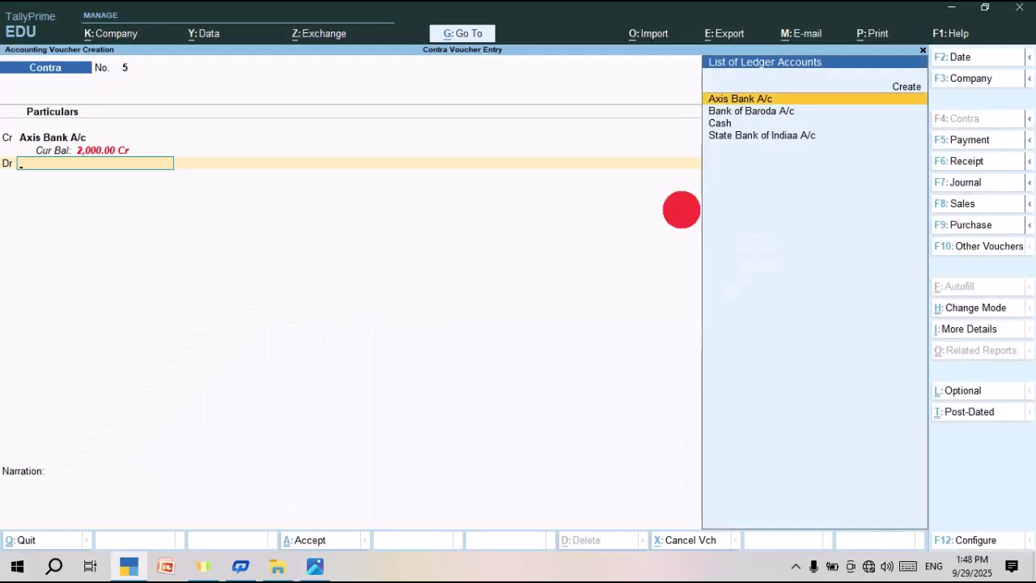
key("Down")
key("Down")
key("Down")
key("Return")
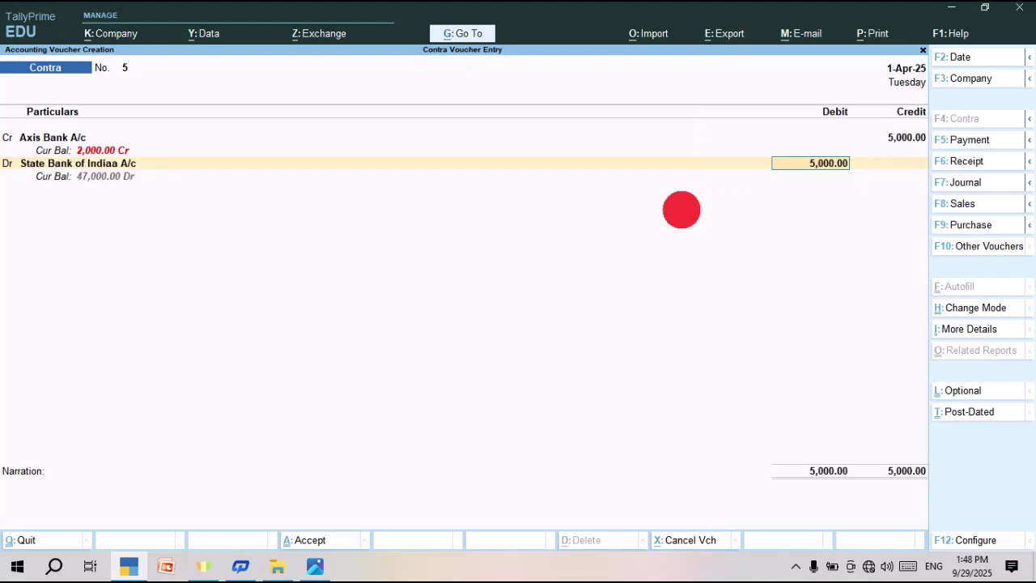
key("Return")
key("Return")
key("Return")
key("Return")
key("Return")
key("Return")
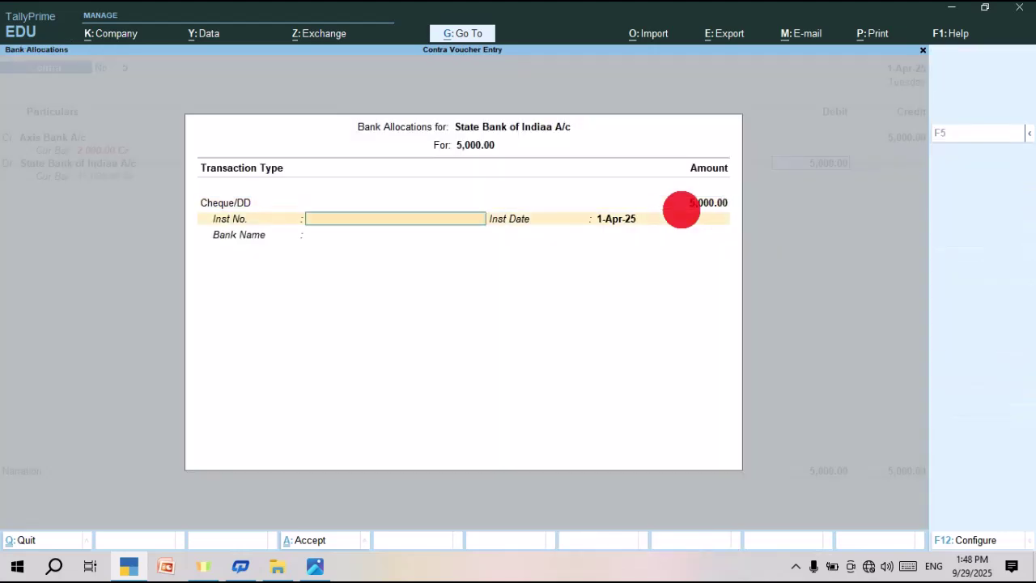
key("Return")
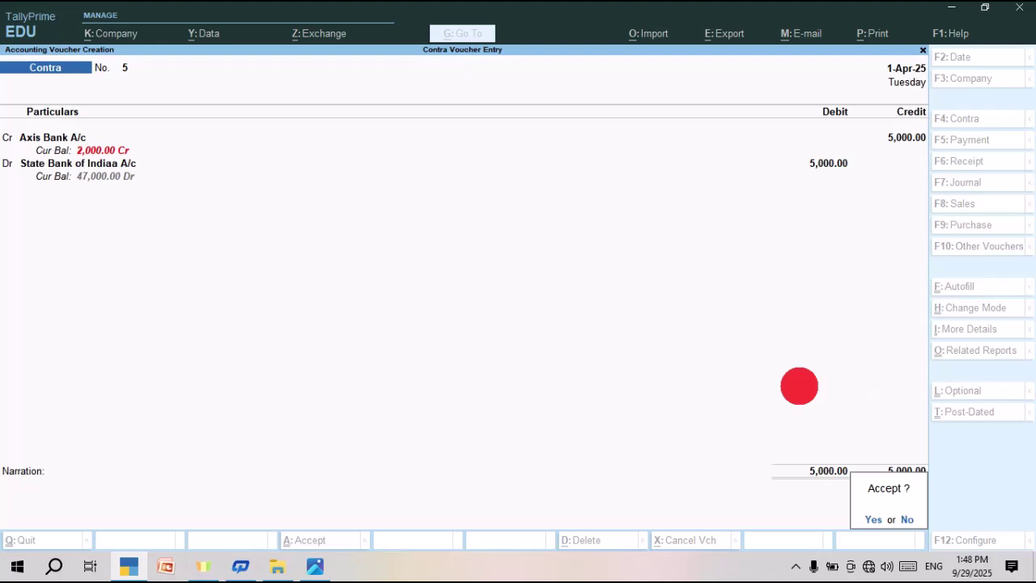
key("Return")
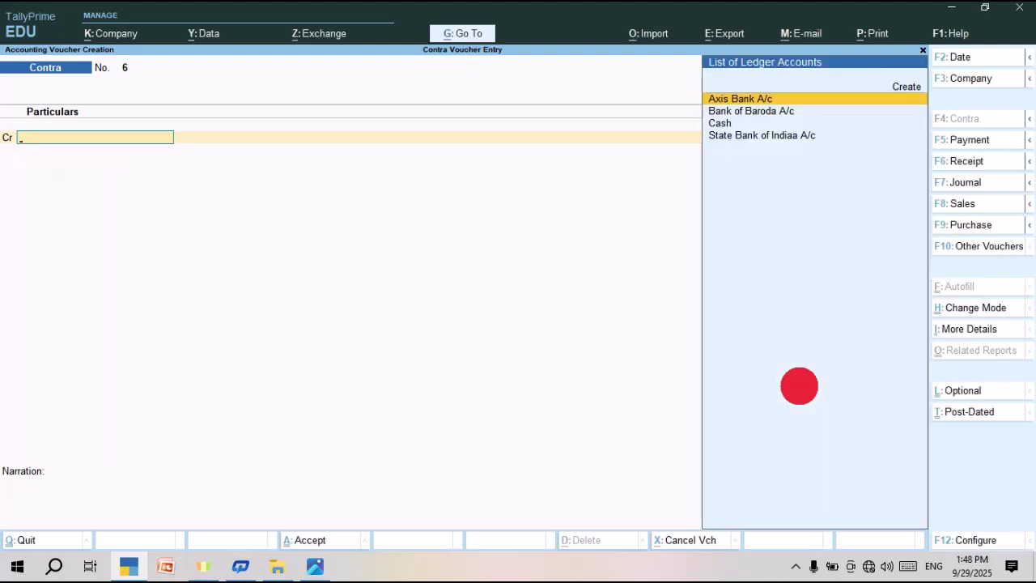
Leave voucher entry and open the Day Book.
key("Escape")
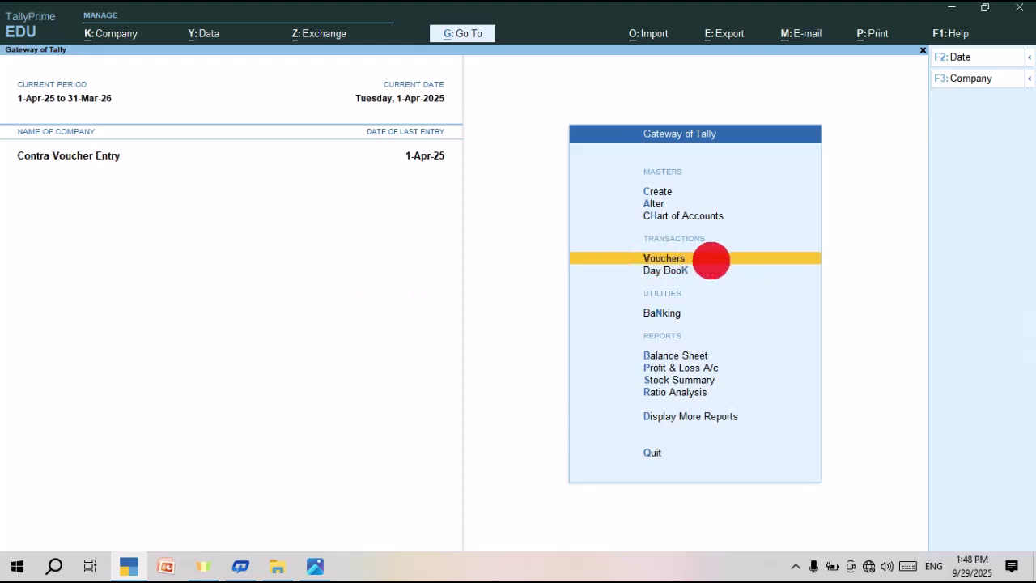
key("Down")
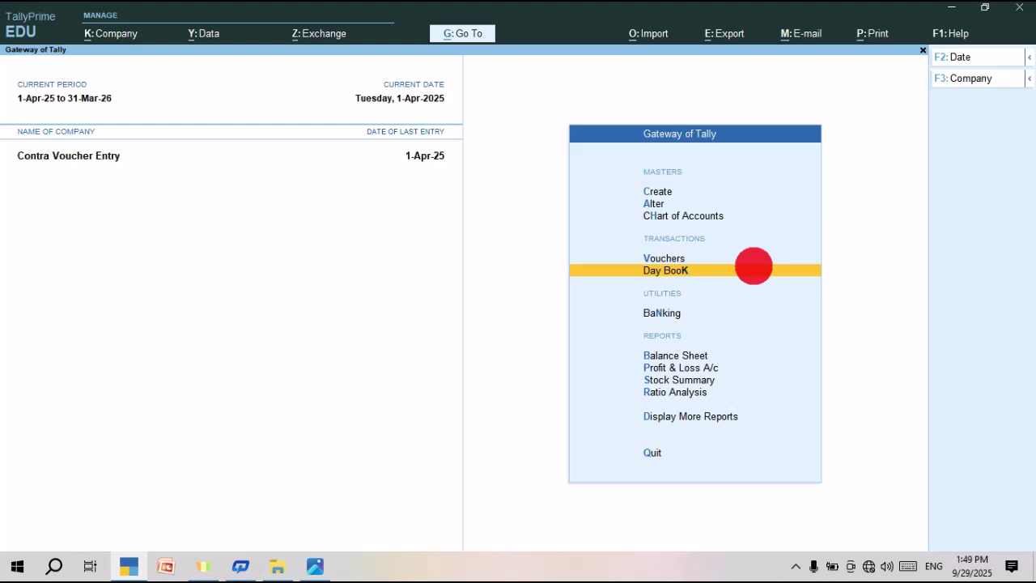
left_click(753, 270)
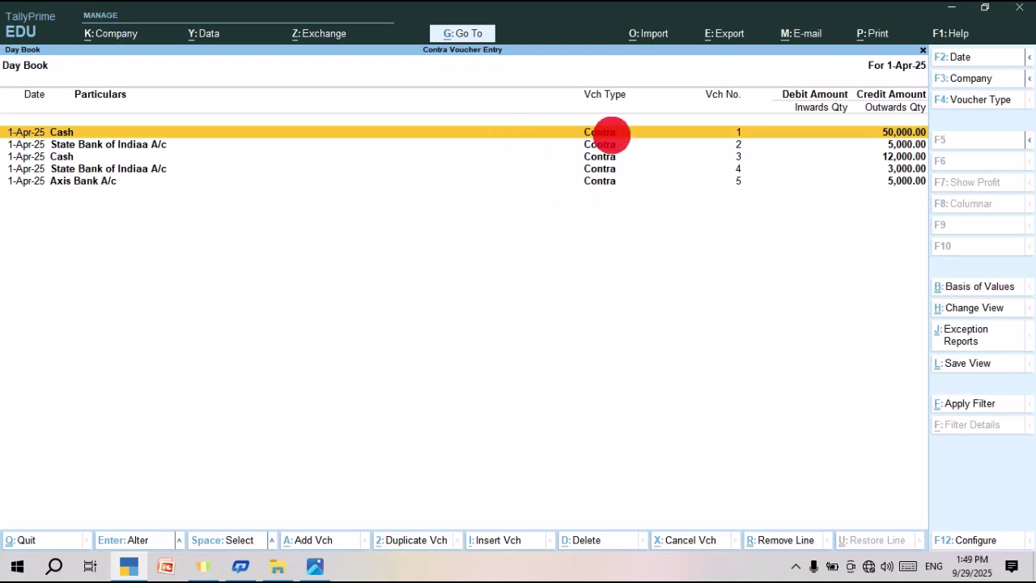
Open contra voucher 1 from the Day Book and review its Cash and State Bank of Indiaa A/c lines.
left_click(611, 135)
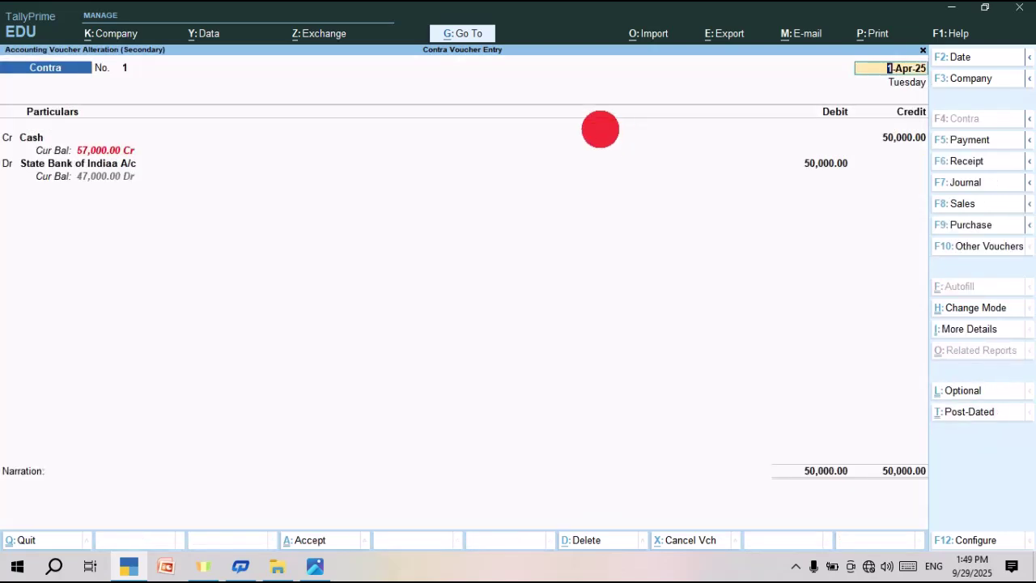
key("Return")
key("Return")
key("Return")
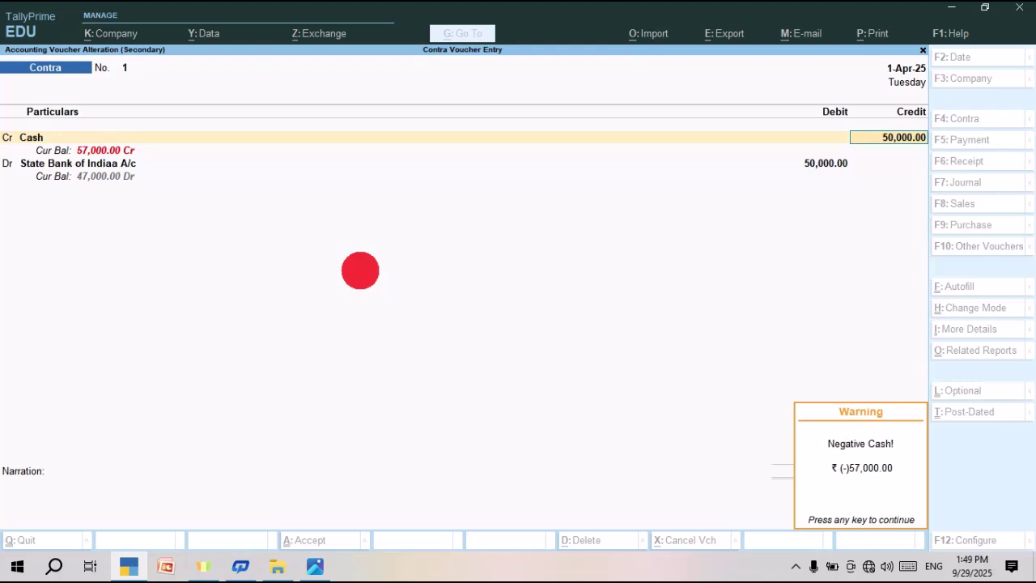
key("Return")
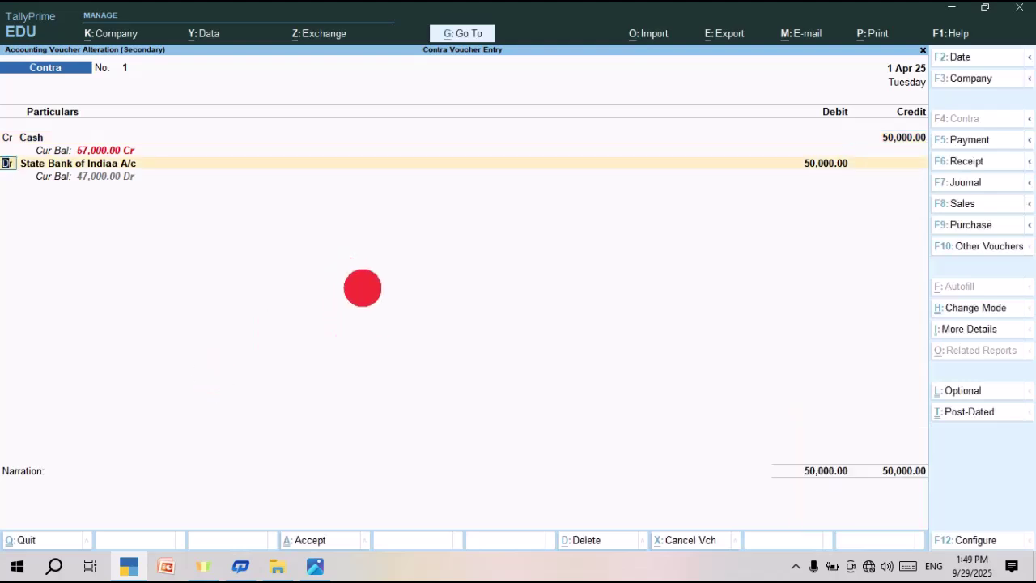
key("Return")
key("Return")
key("Return")
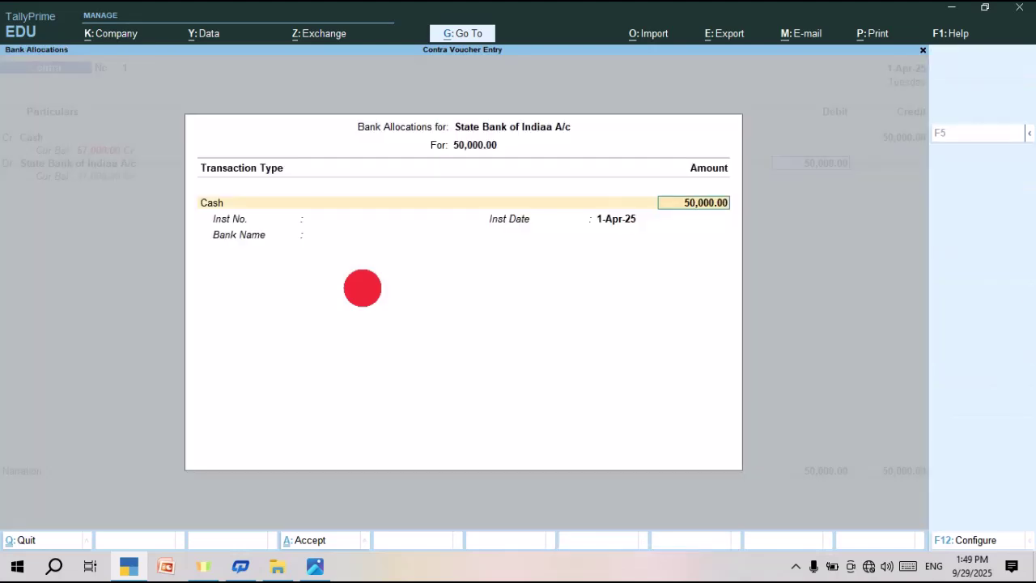
Go through voucher 1's bank allocation and cash denominations without entering anything, up to the narration.
key("Return")
key("Return")
key("Return")
key("Return")
key("Return")
key("Return")
key("Return")
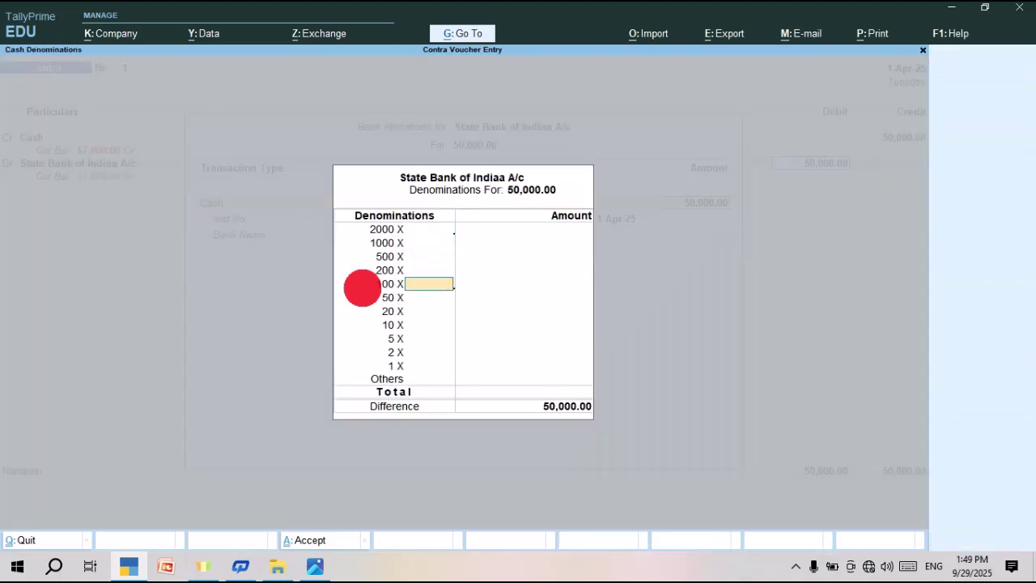
key("Return")
key("Return")
key("Return")
key("Return")
key("Return")
key("Return")
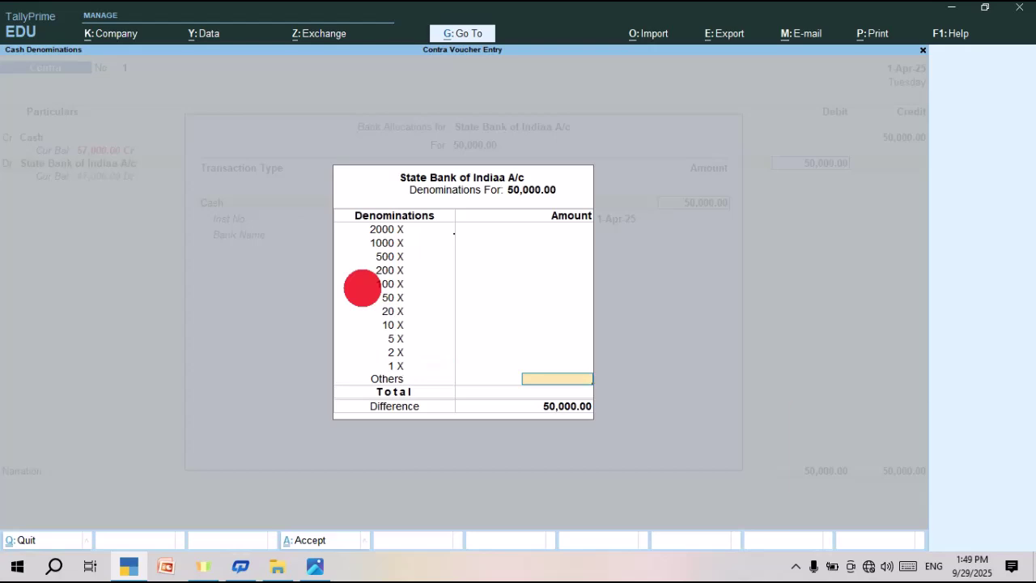
key("Return")
key("Return")
key("Return")
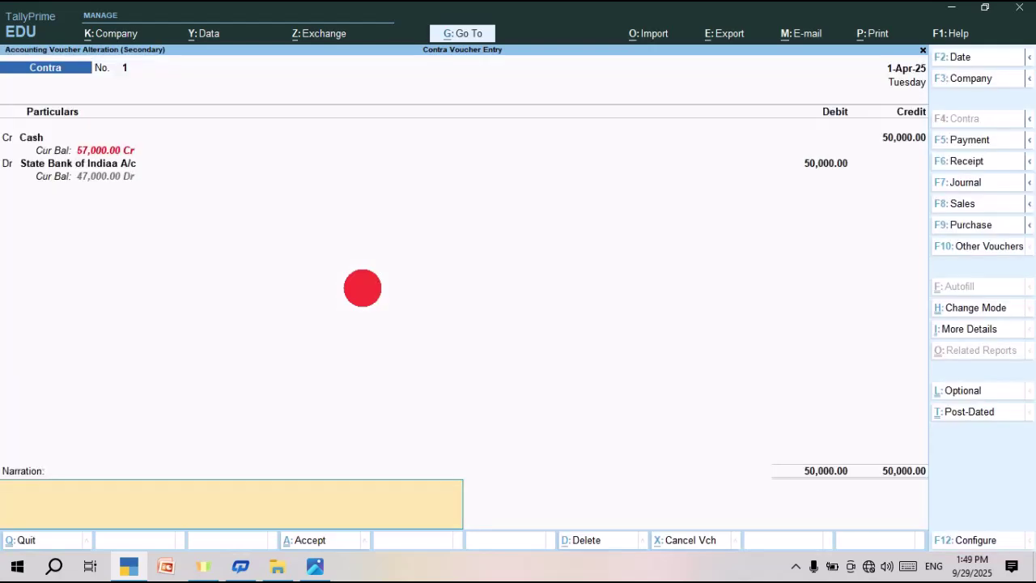
Request deletion of contra voucher 1, decline it, and return to the Day Book.
key("ctrl")
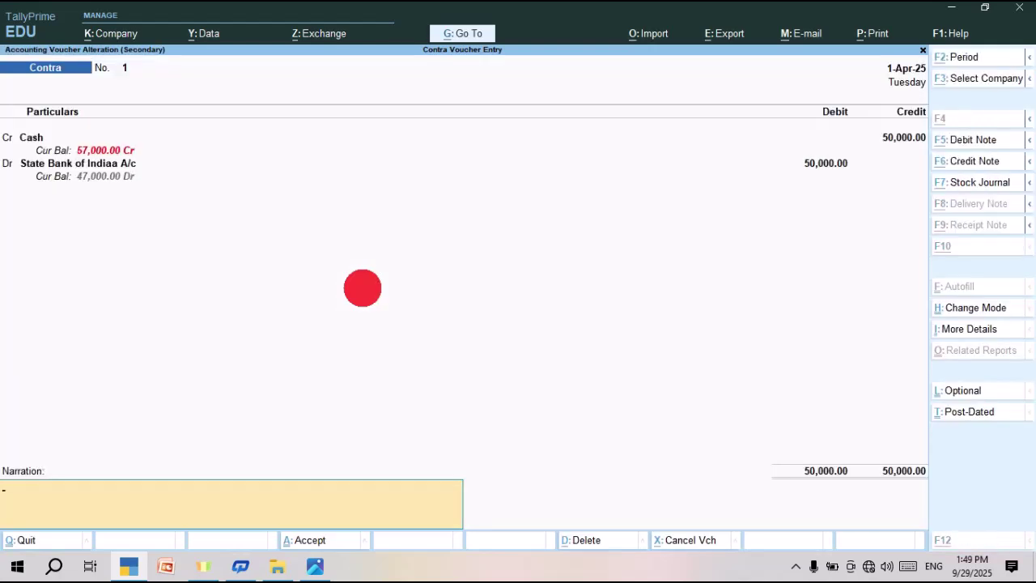
key("alt+d")
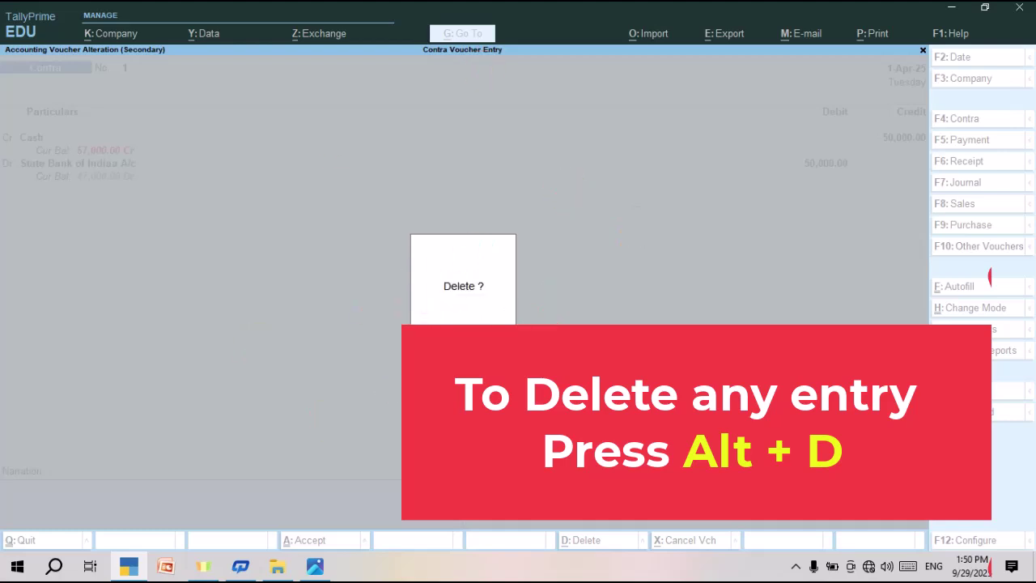
key("Escape")
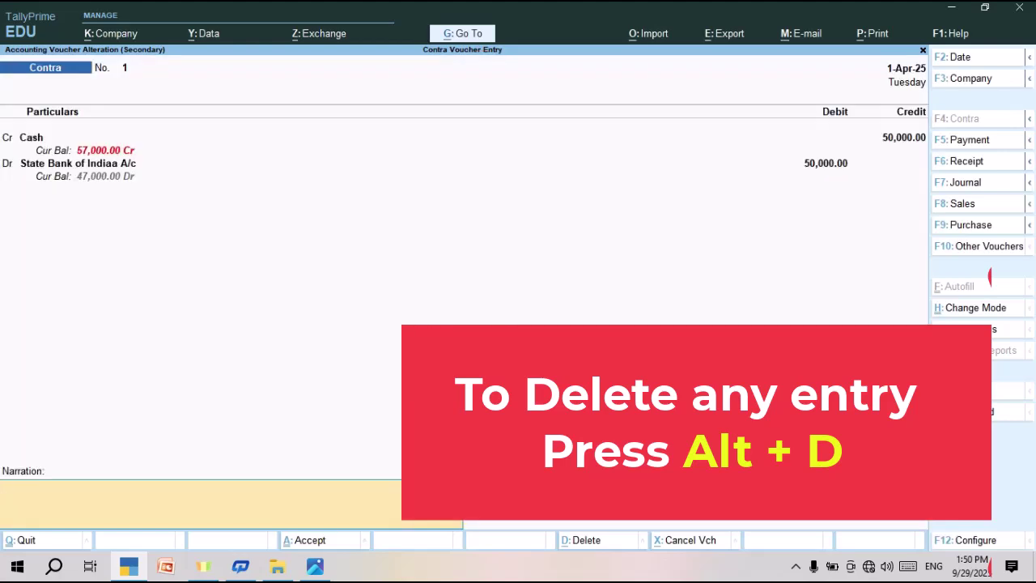
key("Escape")
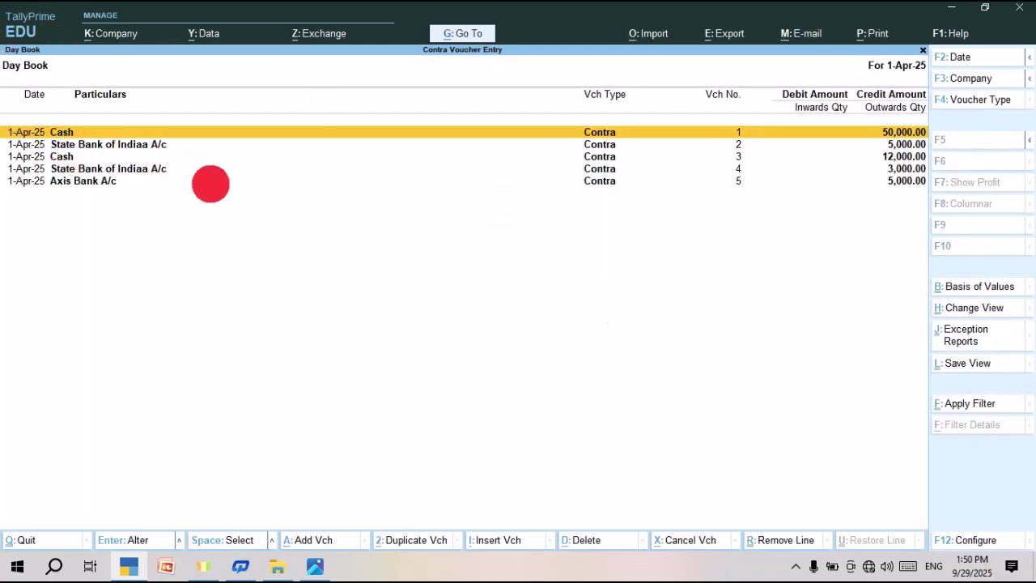
Cancel contra voucher 2, the State Bank of Indiaa A/c entry, in the Day Book.
key("Down")
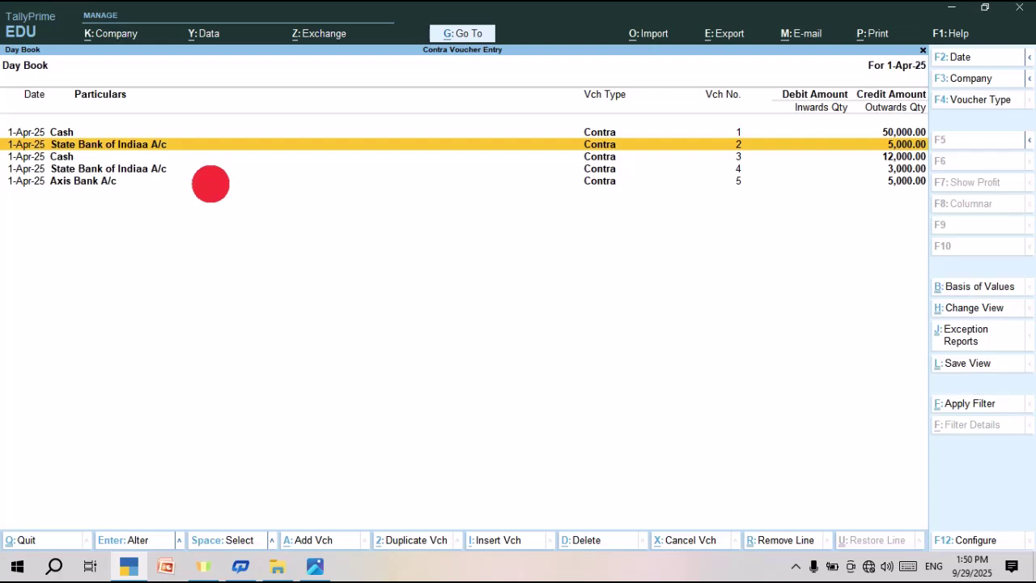
key("alt")
key("alt+x")
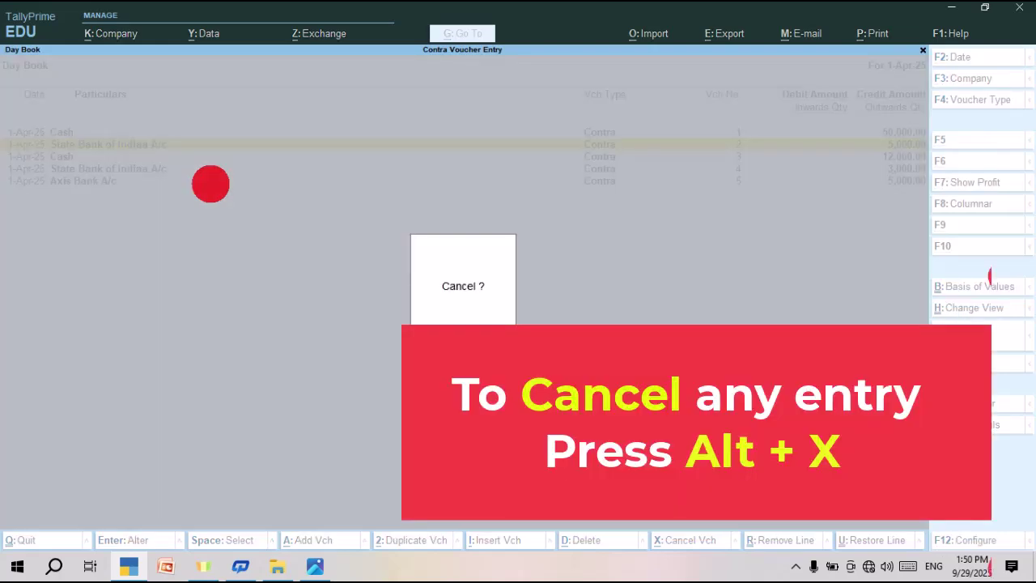
key("Return")
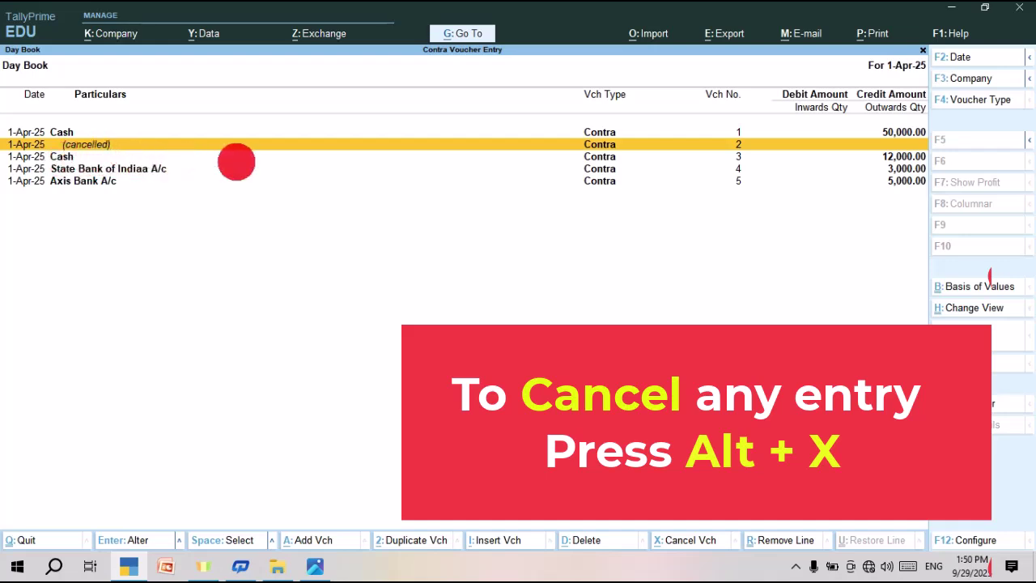
key("Return")
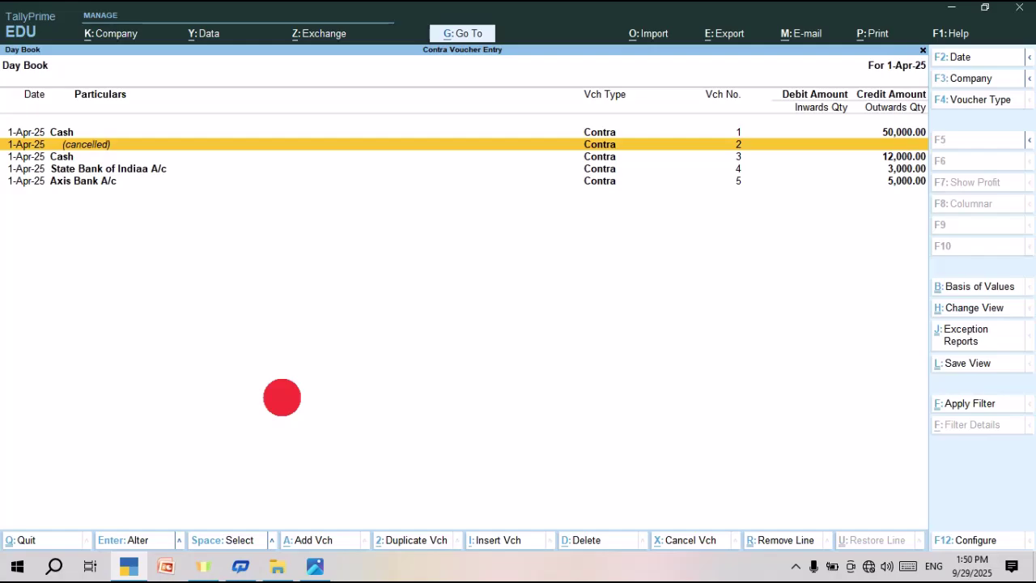
Switch to the contra entries picture in the image viewer and show it full screen.
key("alt+Tab")
key("F11")
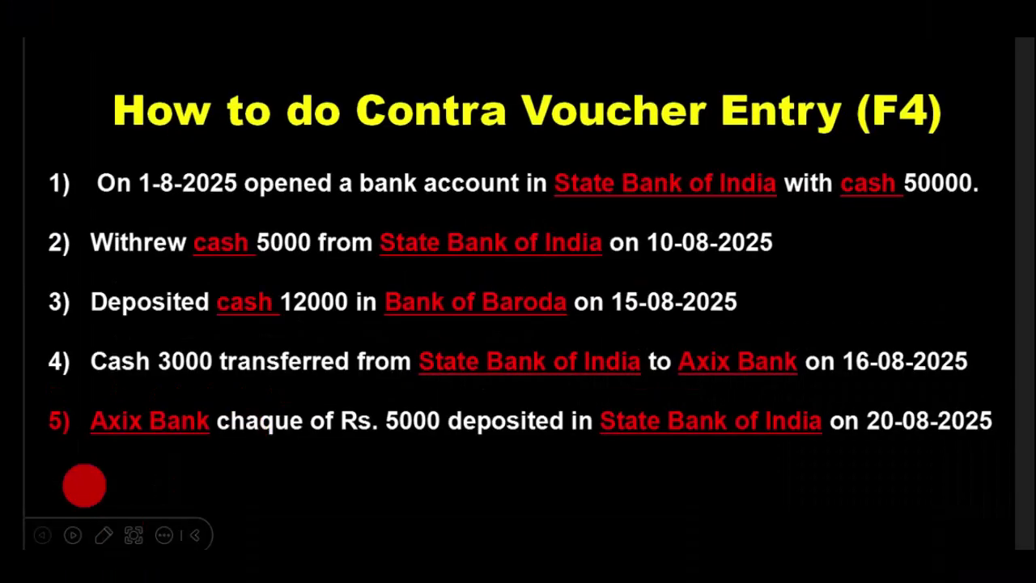